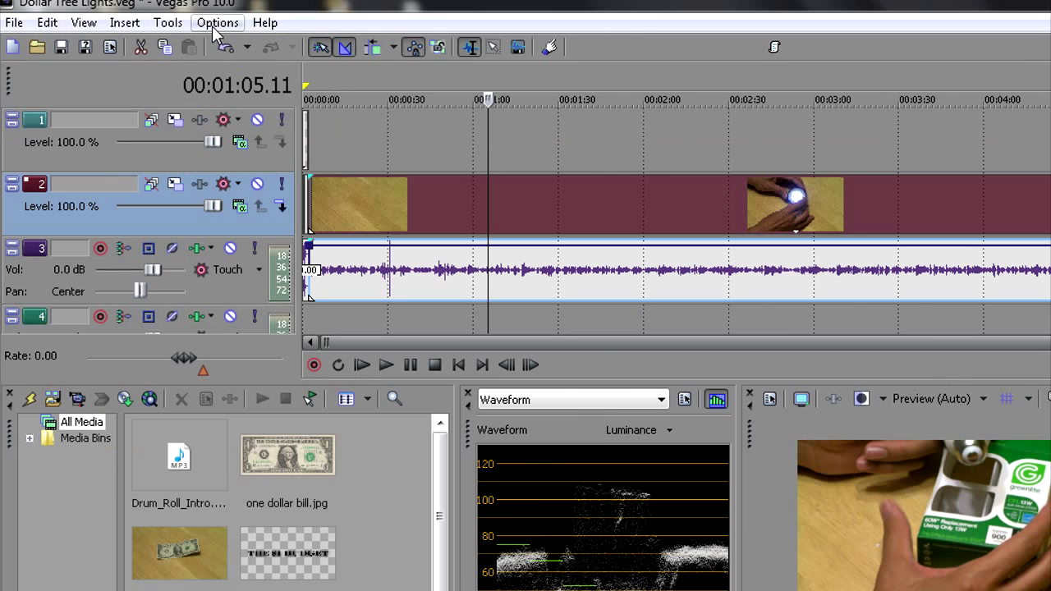
- In Preferences > Display, enable showing the timeline at the bottom of the window
left_click(166, 25)
left_click(251, 577)
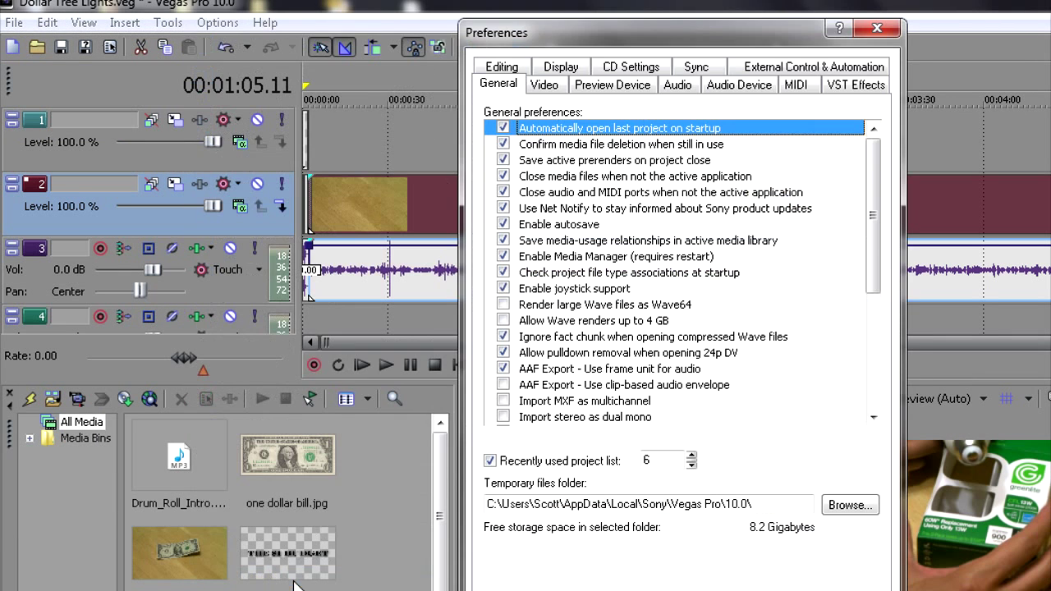
left_click(565, 69)
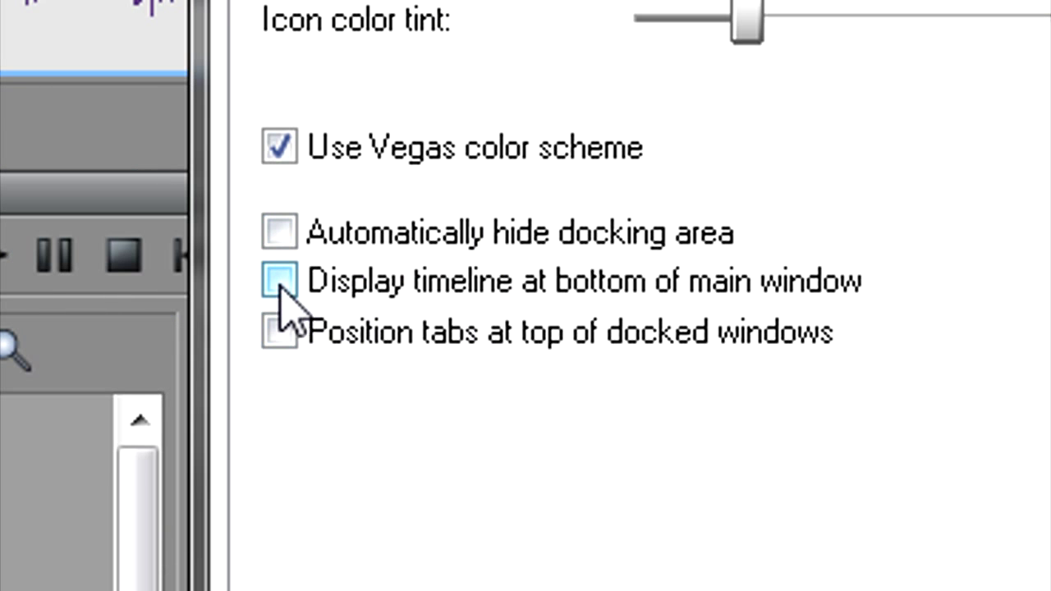
left_click(280, 282)
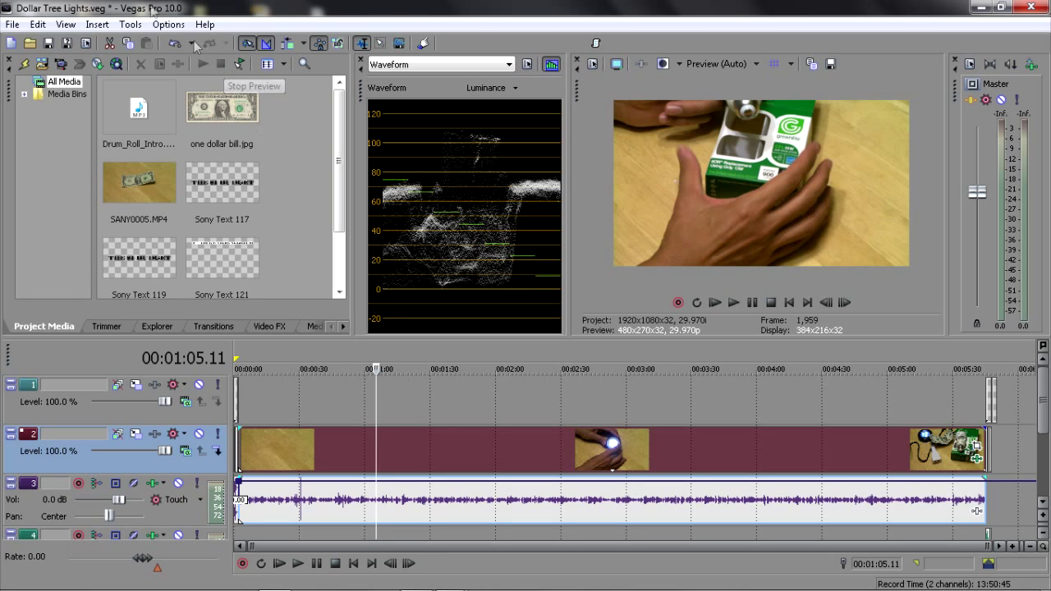
- Turn the timeline-at-bottom display preference back off and apply it
left_click(168, 24)
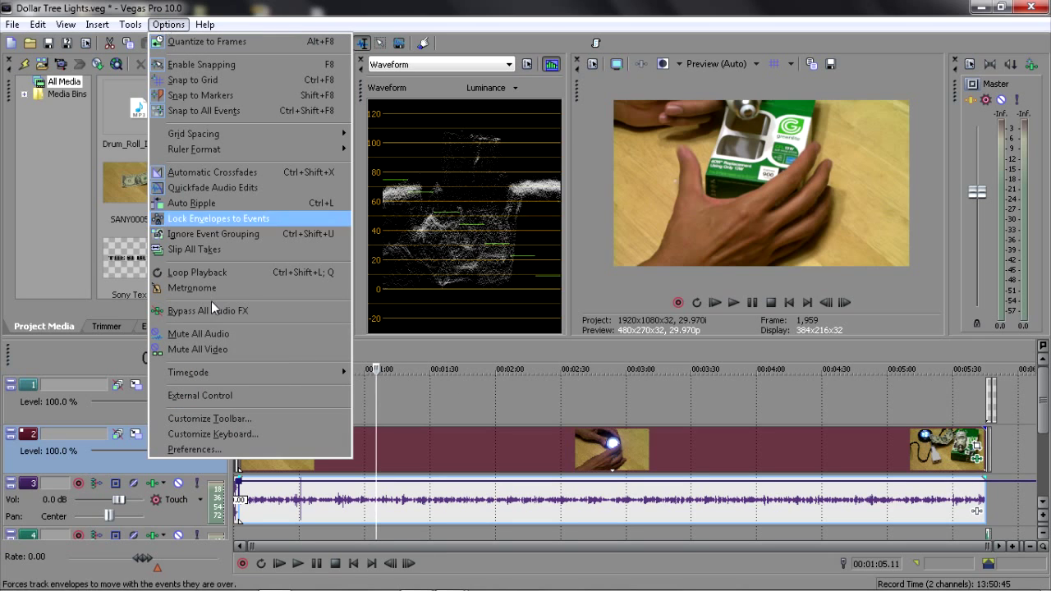
left_click(197, 449)
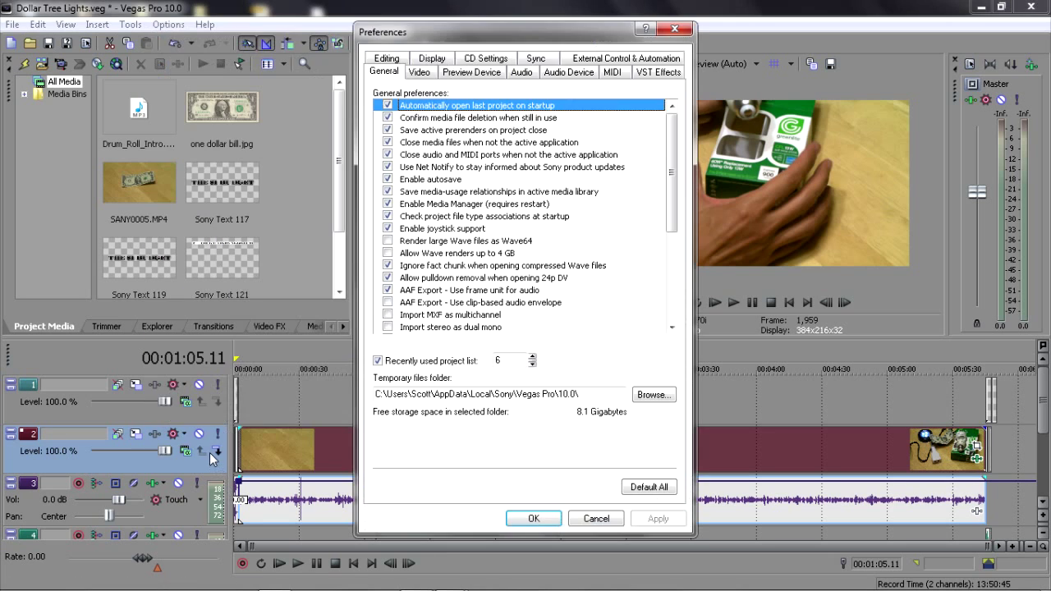
left_click(433, 59)
left_click(378, 295)
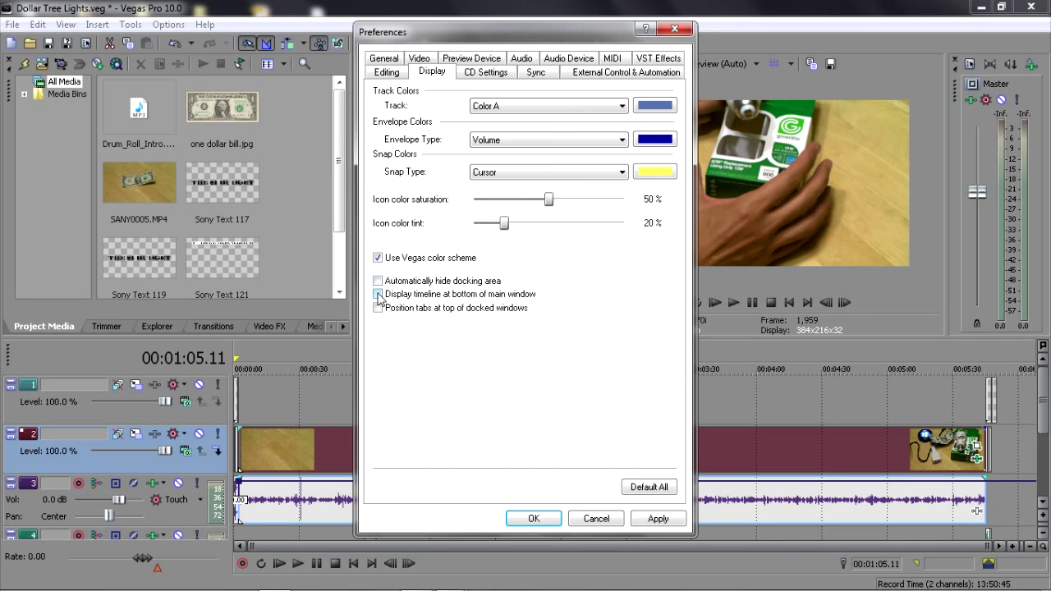
left_click(536, 518)
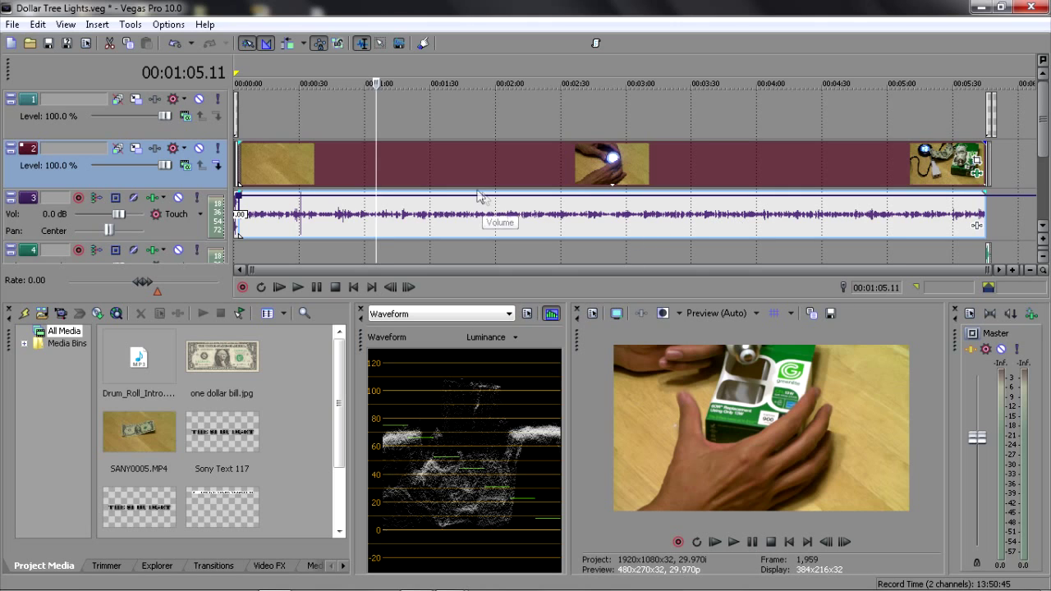
- Resize the docked panels slightly and stop playback at 00:01:43.02
left_click(66, 25)
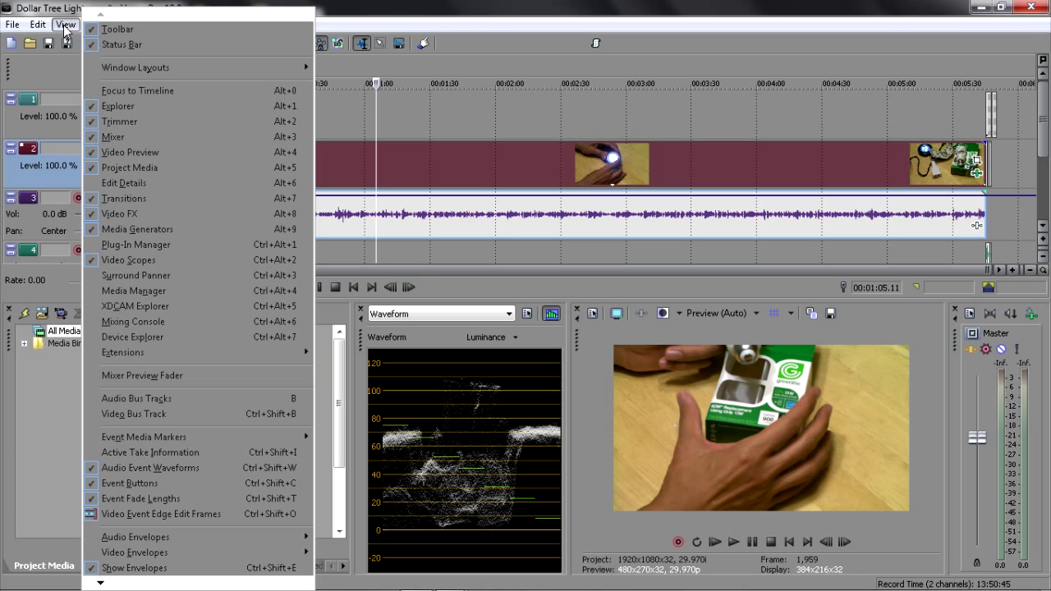
left_click(65, 25)
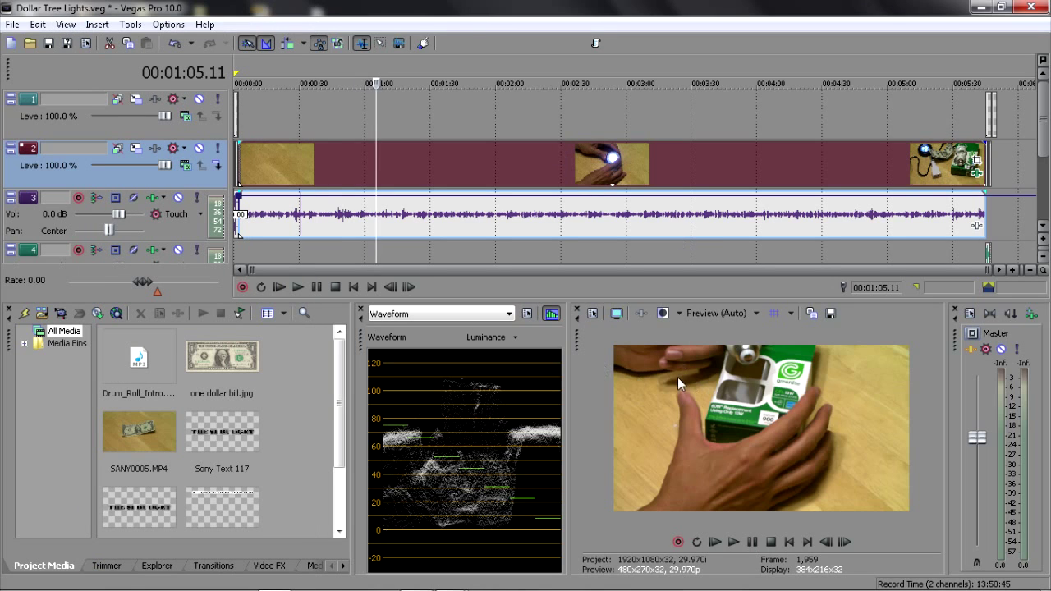
left_click_drag(655, 302, 654, 301)
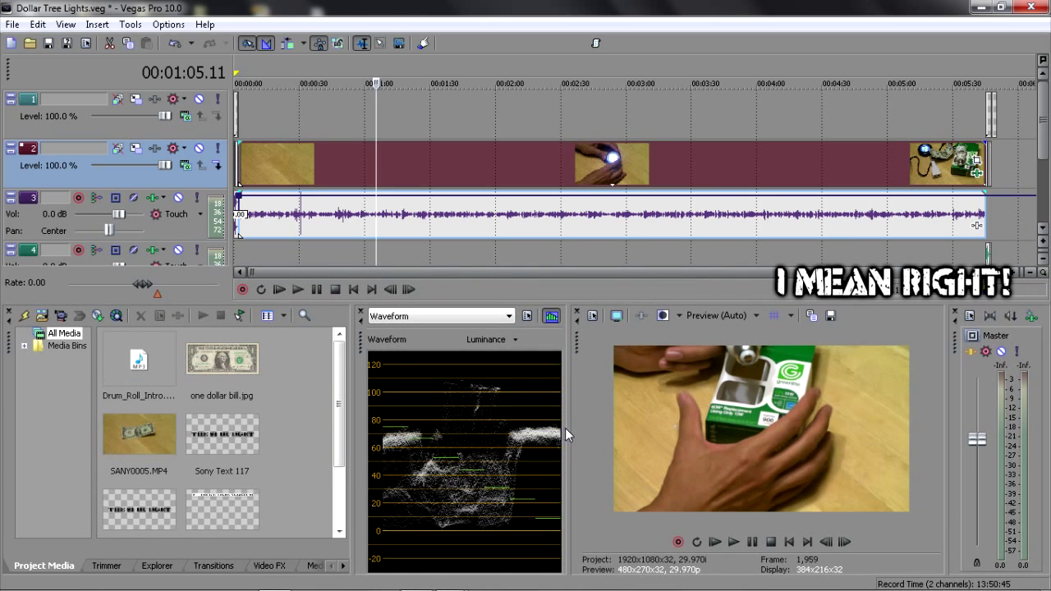
mouse_move(569, 428)
left_mouse_down()
mouse_move(551, 425)
mouse_move(561, 429)
left_mouse_up()
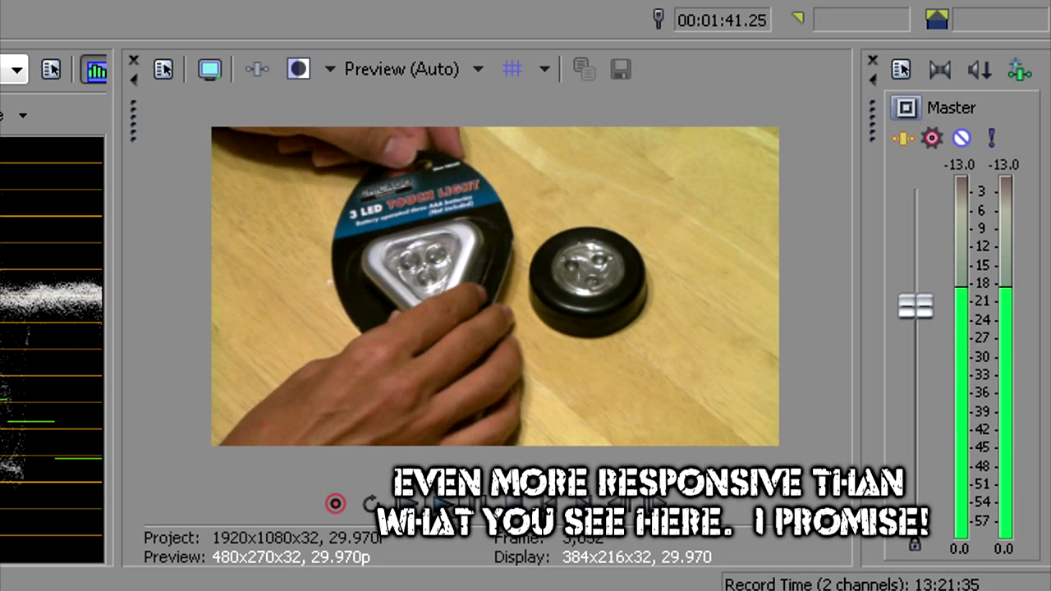
key("space")
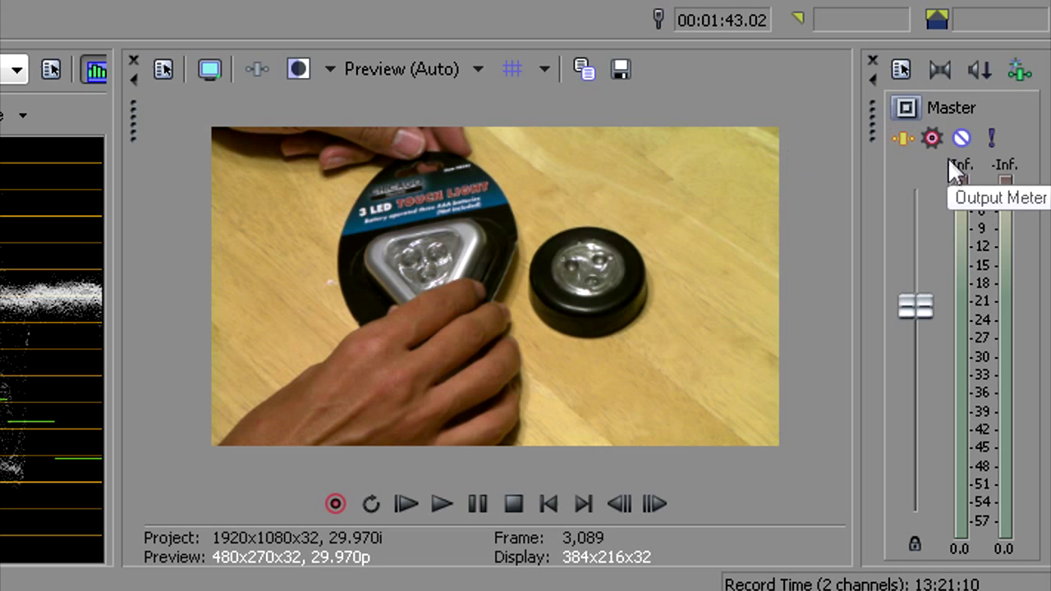
left_click(903, 139)
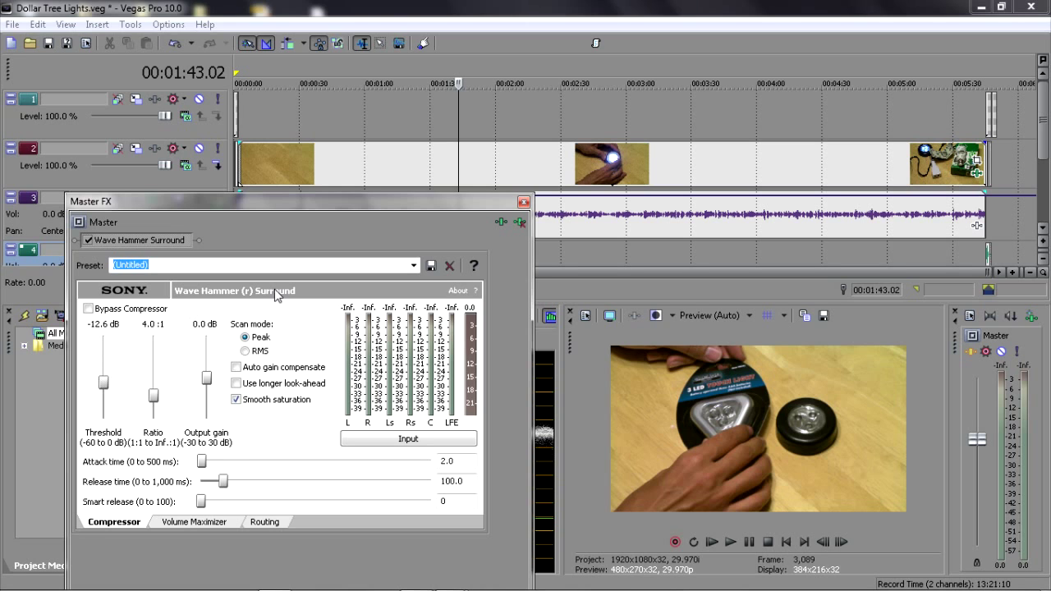
left_click(524, 201)
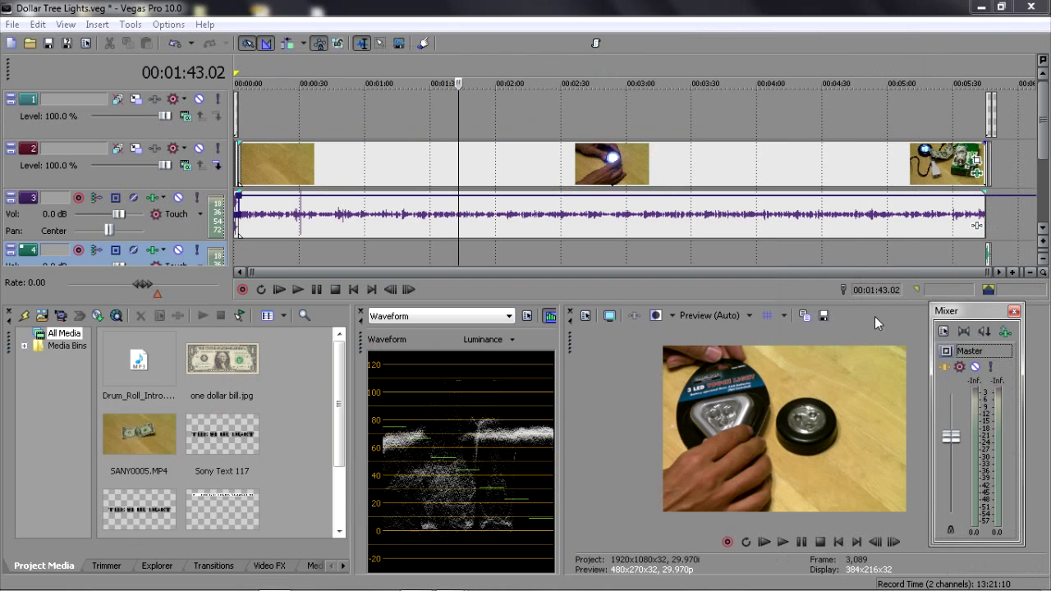
- Re-dock the Master mixer beside the preview and enlarge the preview to 480x270x32
left_click_drag(711, 190, 711, 191)
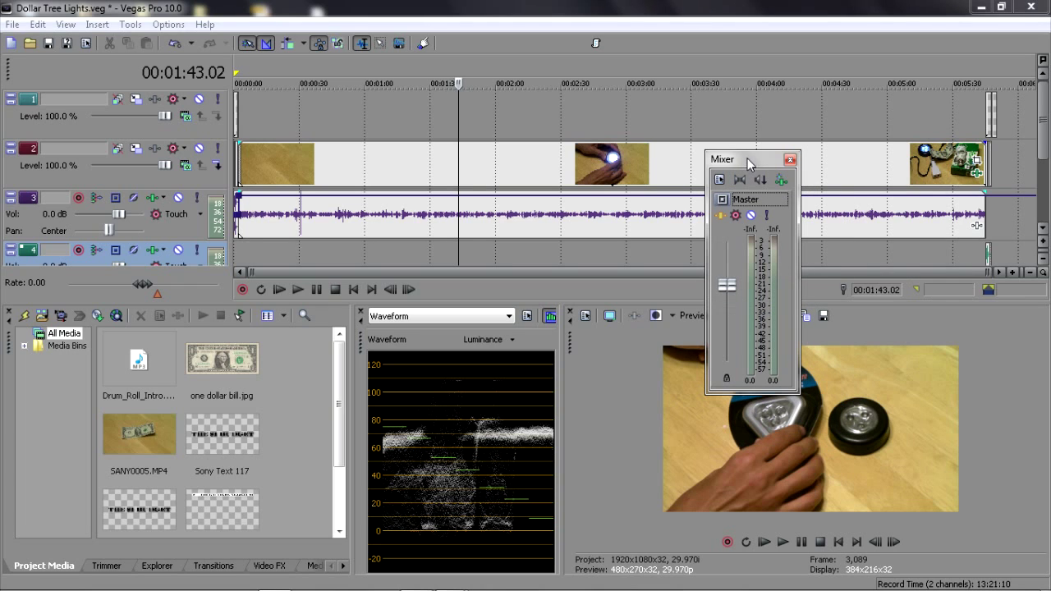
left_click_drag(748, 160, 994, 322)
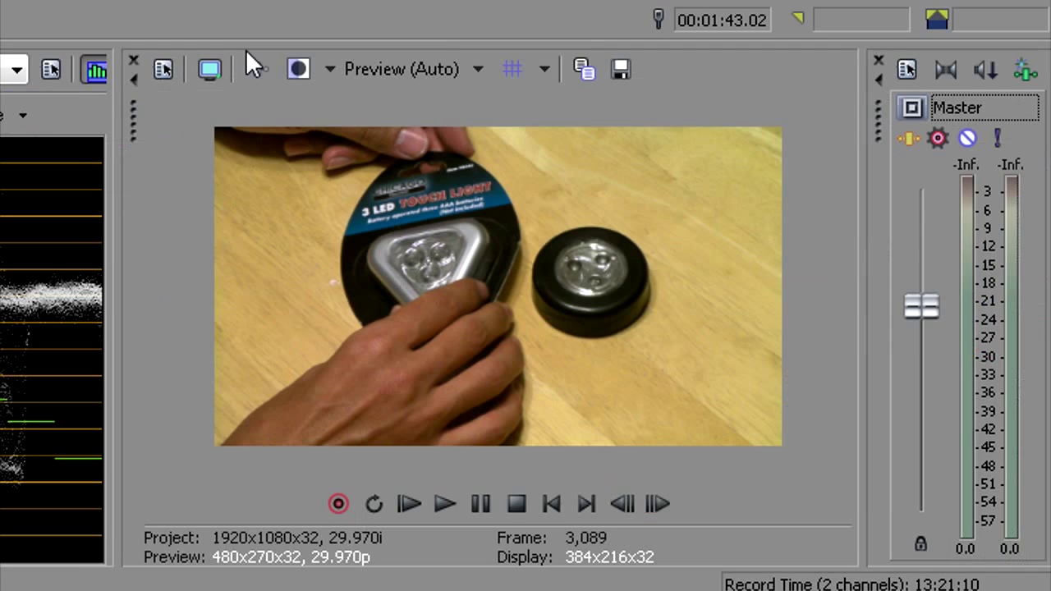
left_click_drag(245, 49, 235, 6)
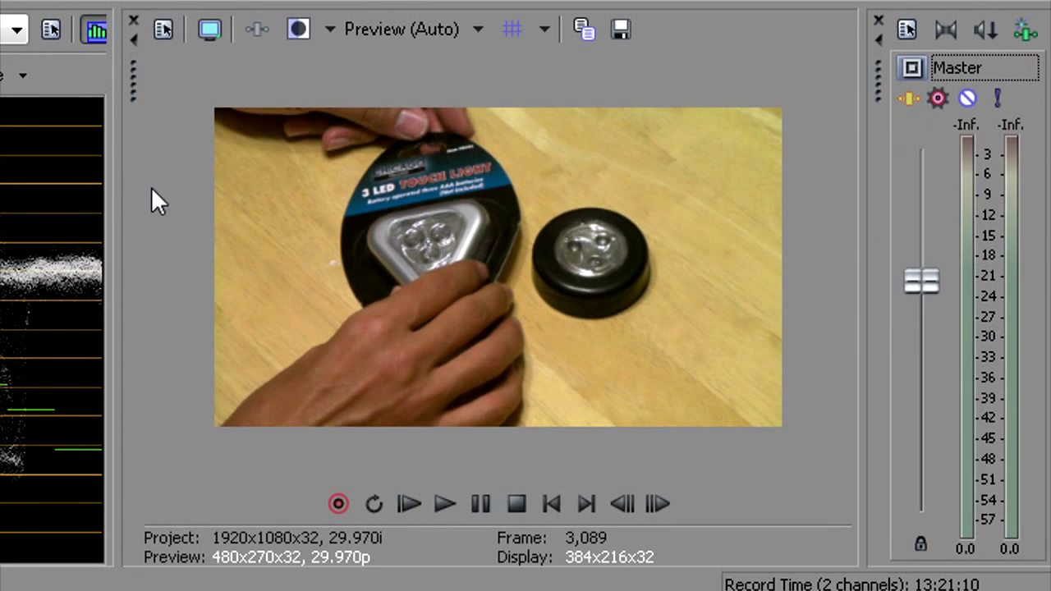
mouse_move(116, 205)
left_mouse_down()
mouse_move(42, 220)
mouse_move(110, 220)
left_mouse_up()
left_click_drag(381, 2, 384, 27)
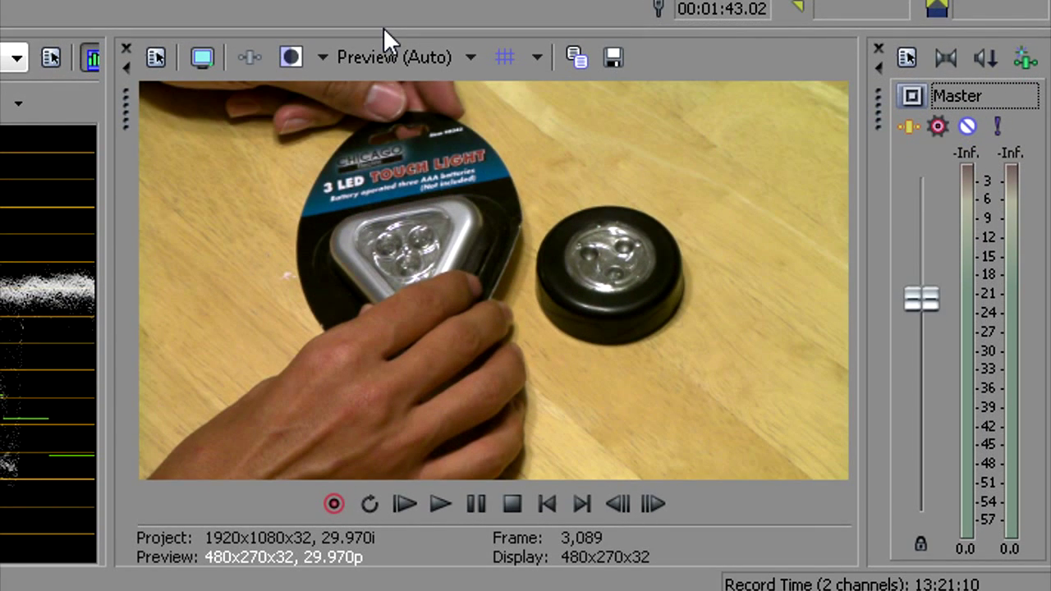
left_click(503, 63)
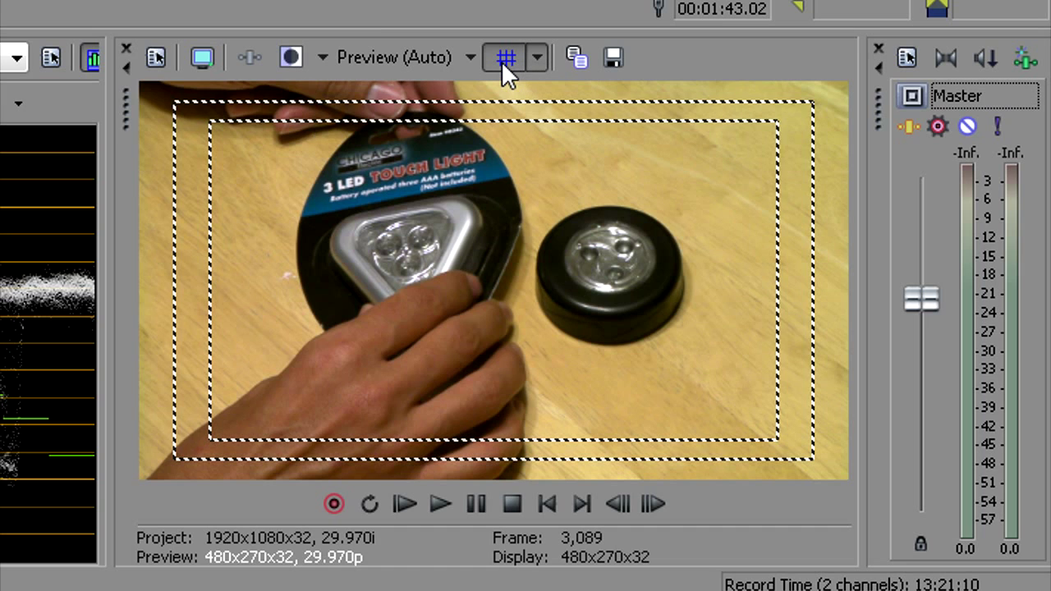
left_click(503, 64)
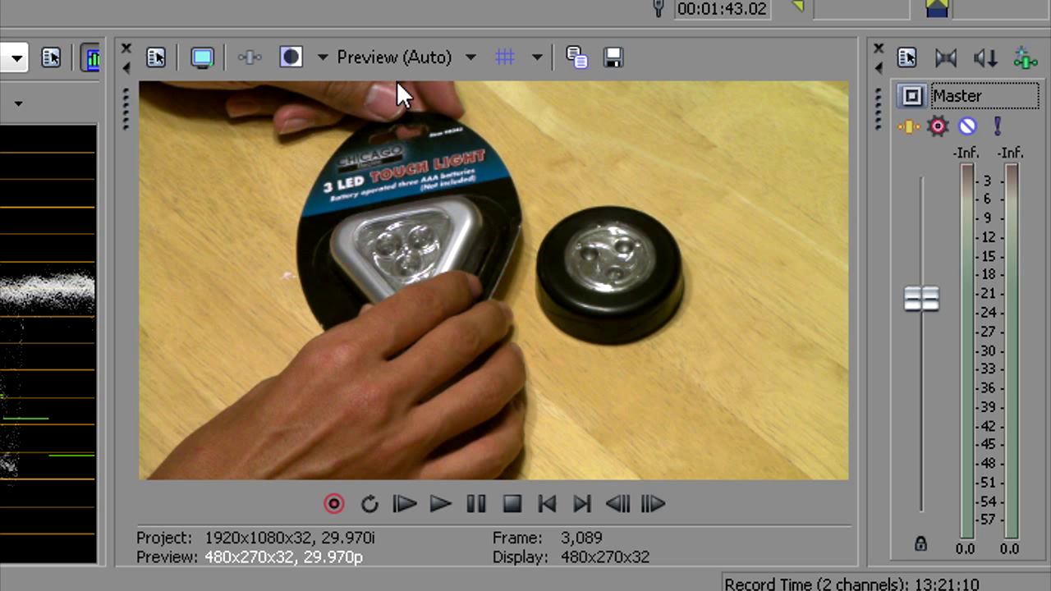
left_click(505, 54)
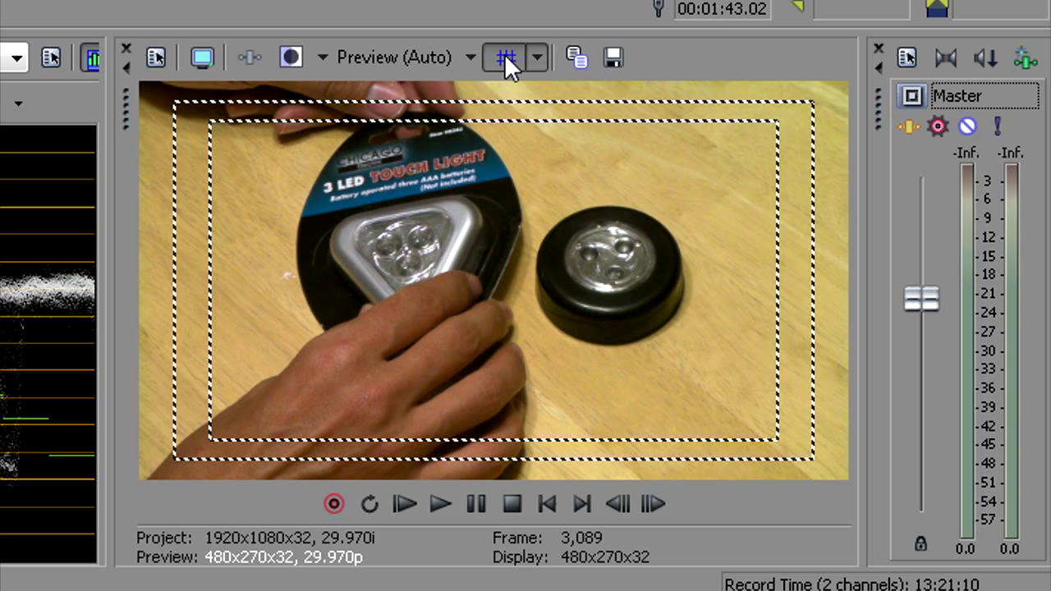
left_click(505, 53)
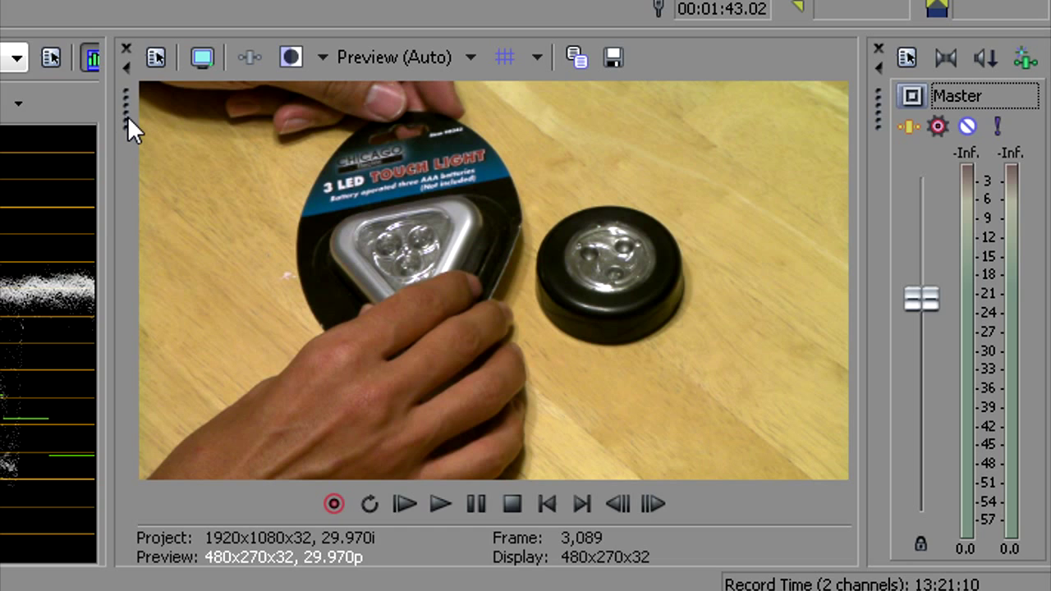
left_click(614, 57)
left_click(614, 58)
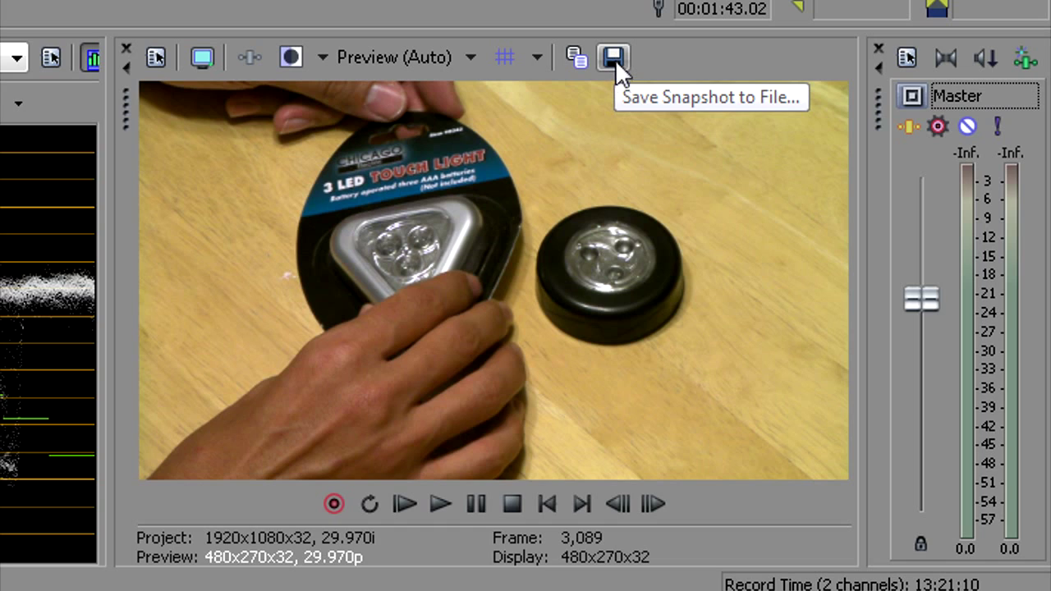
left_click(614, 59)
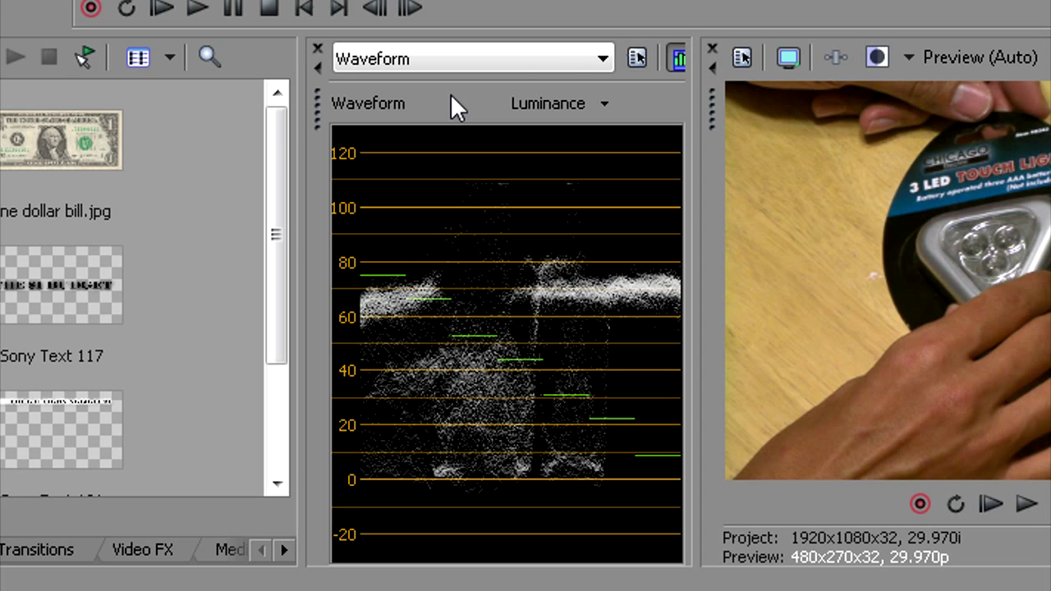
left_click(602, 58)
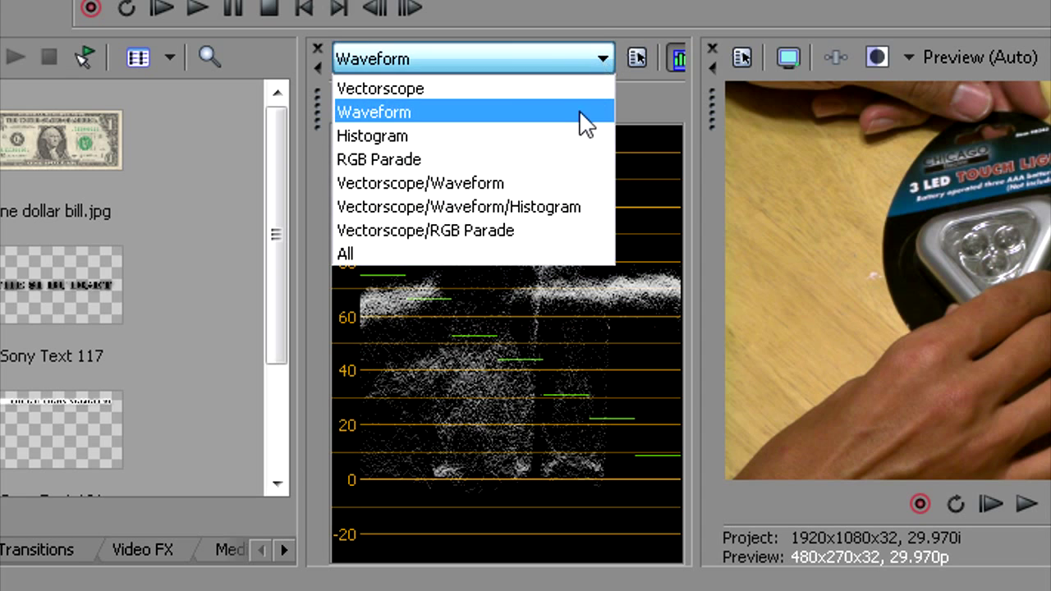
left_click(520, 246)
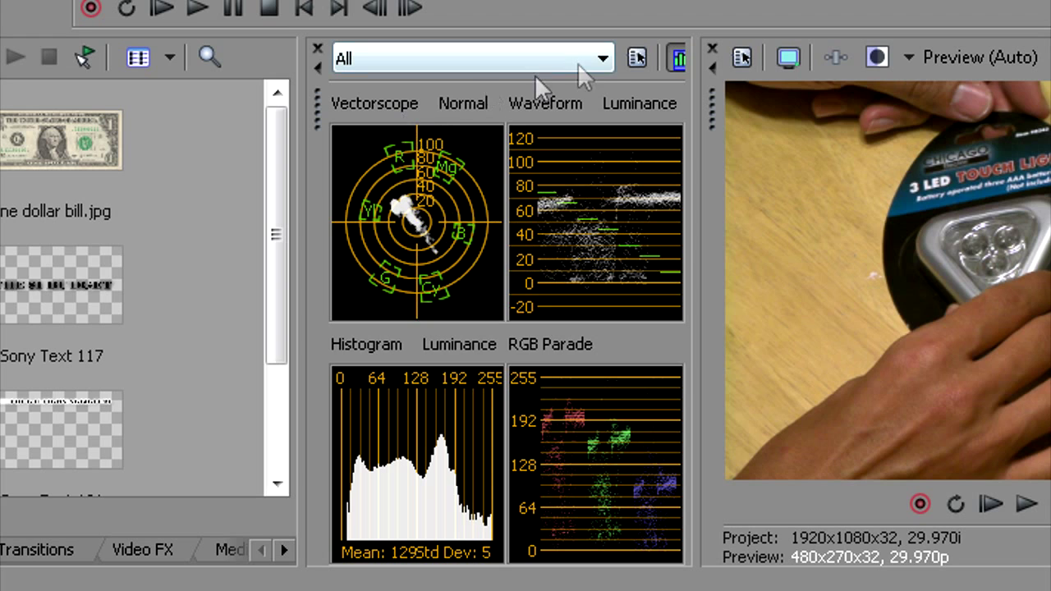
left_click(604, 57)
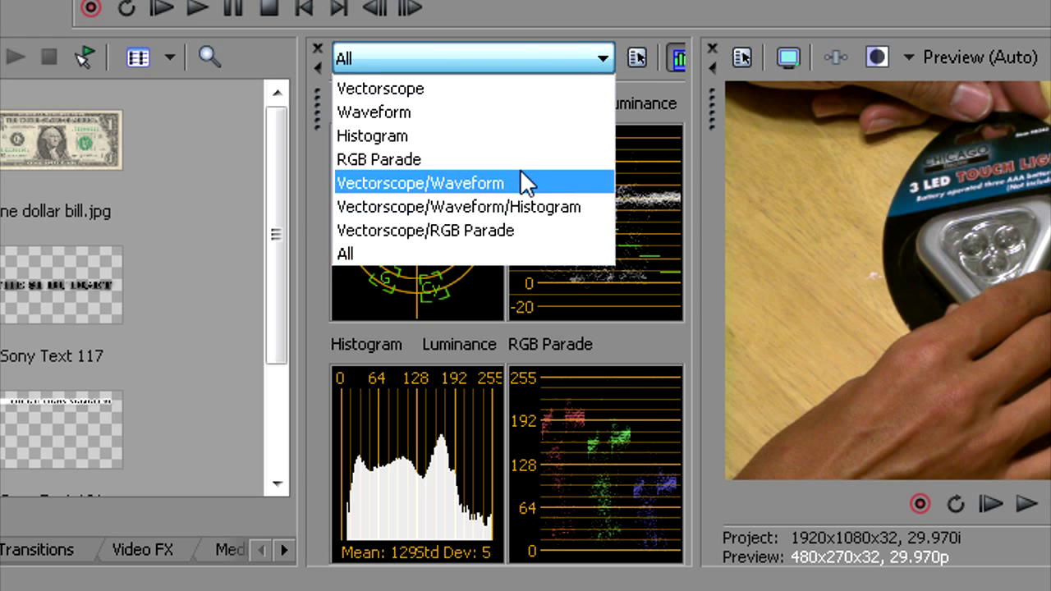
left_click(490, 115)
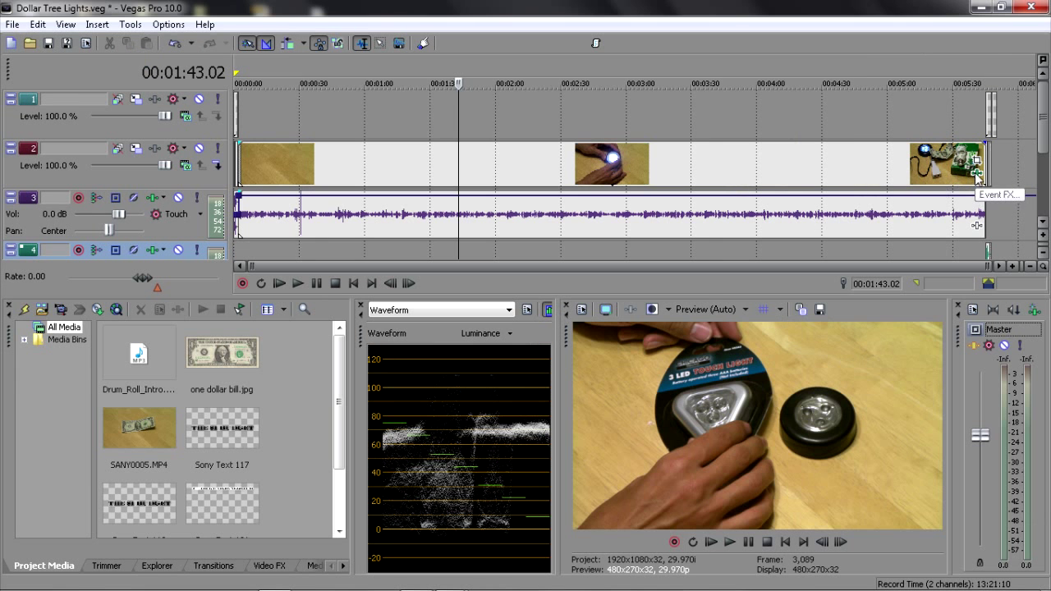
- Adjust the SANY0005 clip's Levels Input start and end sliders, bringing Input end to 0.776
left_click(977, 175)
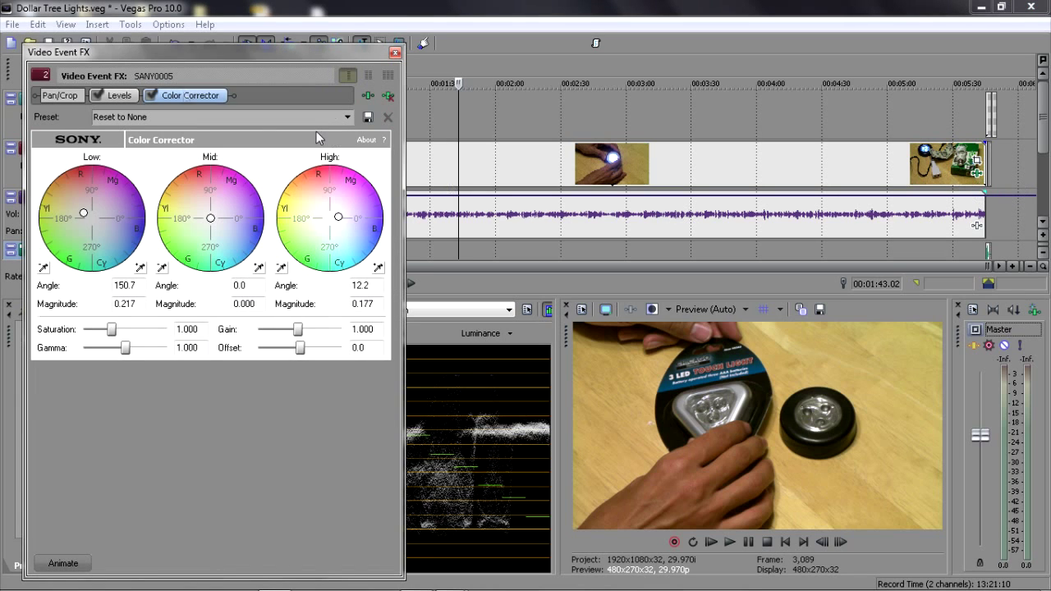
left_click(117, 98)
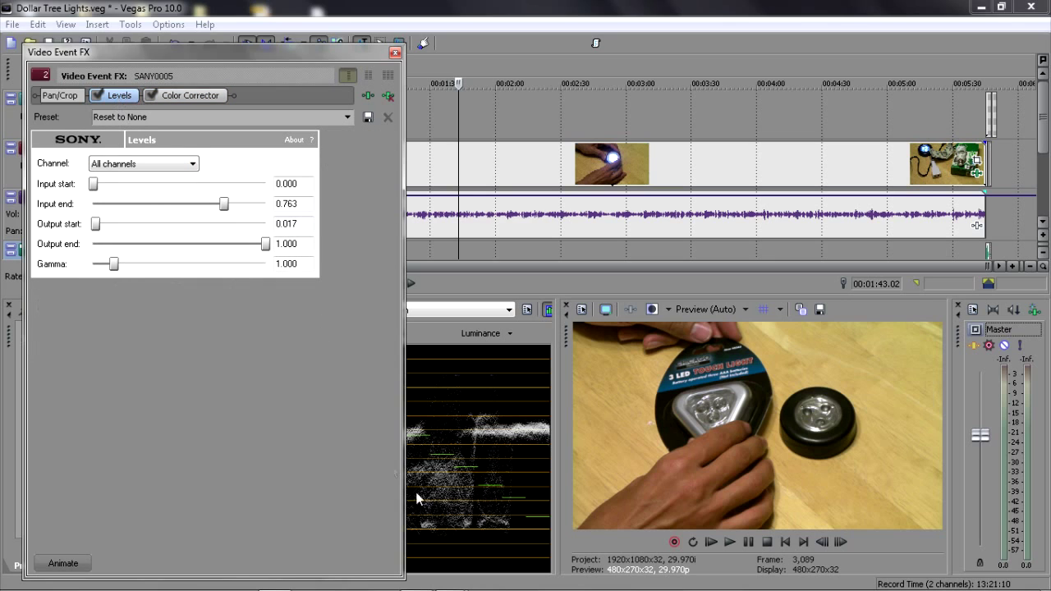
left_click_drag(405, 578, 334, 477)
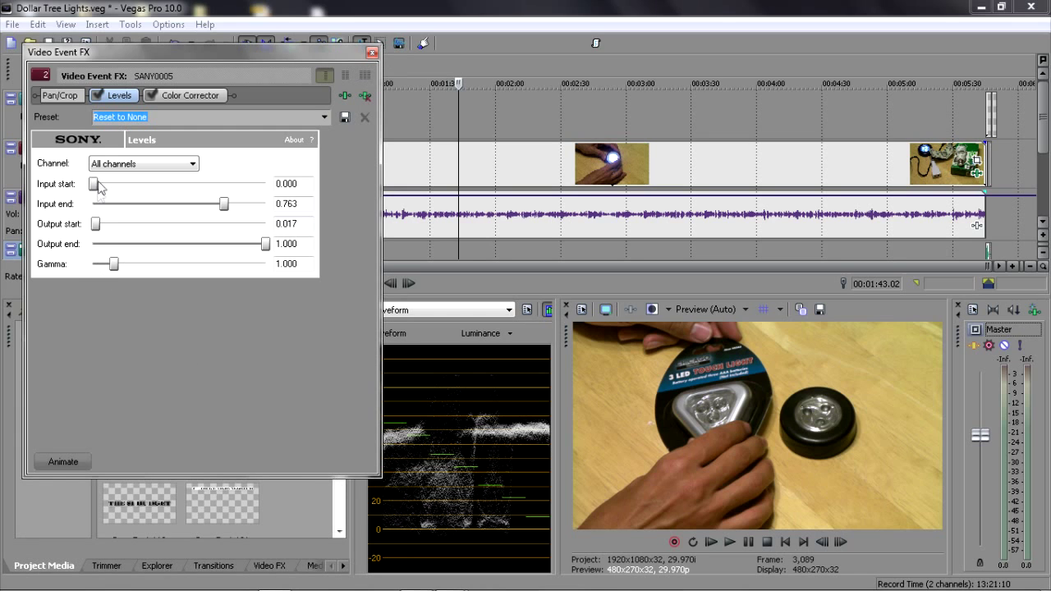
mouse_move(95, 185)
left_mouse_down()
mouse_move(105, 189)
mouse_move(93, 189)
left_mouse_up()
mouse_move(226, 206)
left_mouse_down()
mouse_move(204, 210)
mouse_move(228, 207)
left_mouse_up()
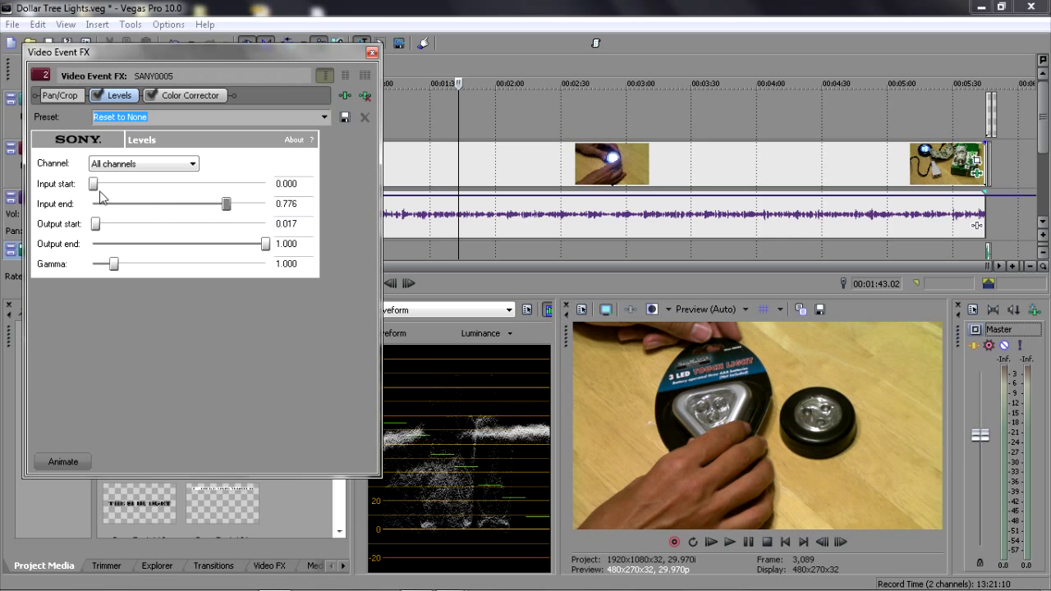
left_click_drag(94, 191, 84, 209)
left_click(373, 54)
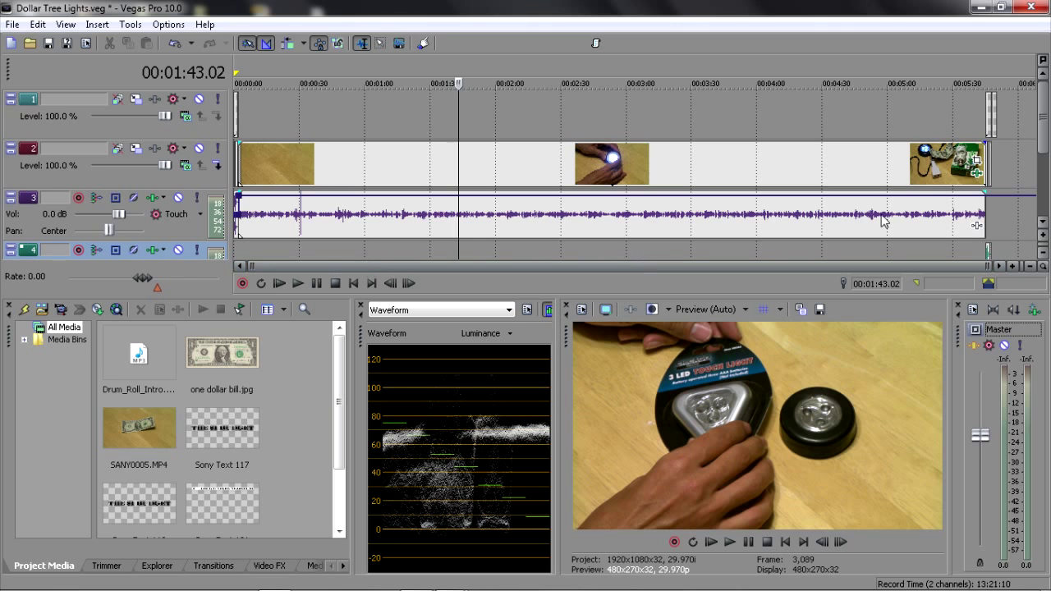
- Toggle the Levels bypass to compare before and after, leaving Levels enabled
left_click(977, 173)
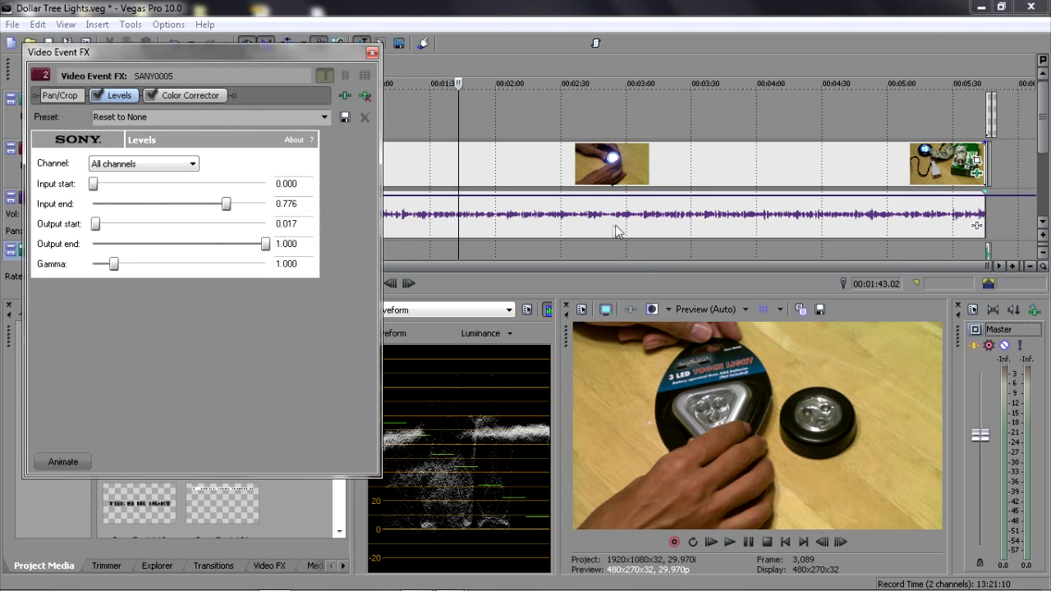
left_click(96, 96)
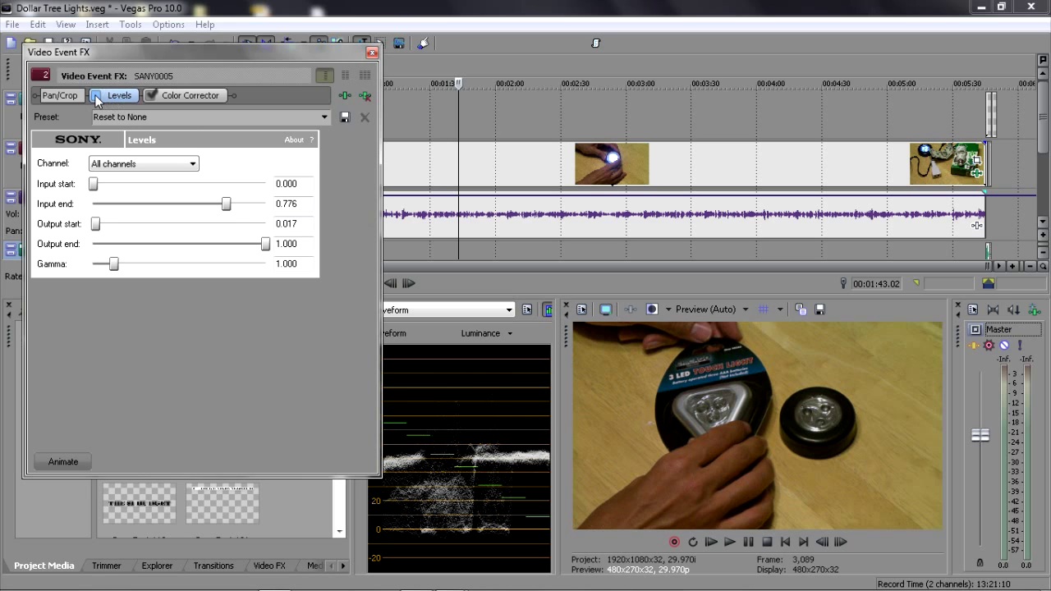
left_click(96, 96)
left_click(96, 96)
left_click(96, 96)
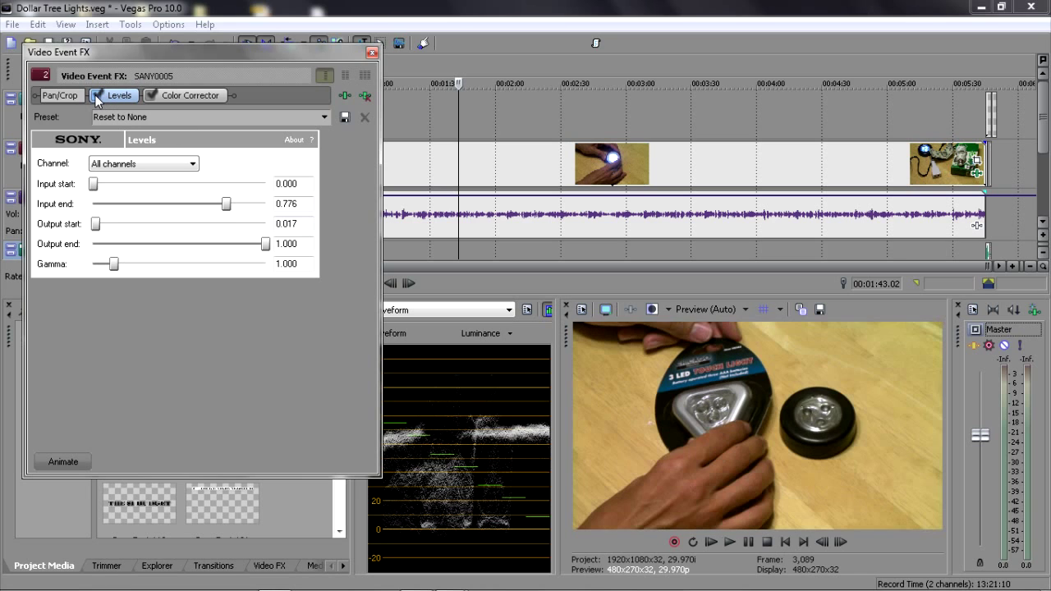
left_click(373, 52)
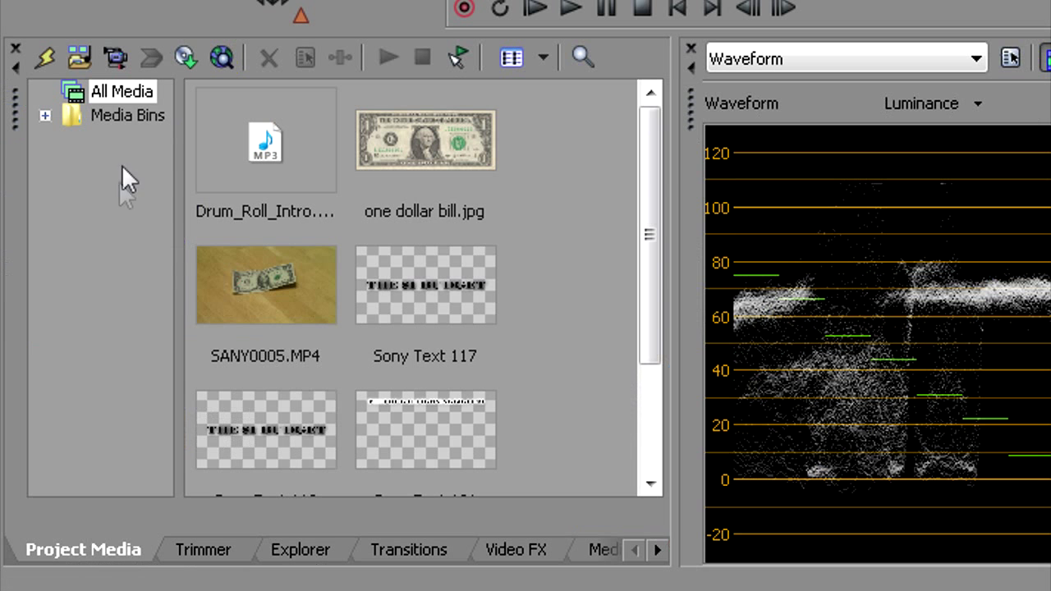
- Expand the Media Bins folder in Project Media to show the video and audio bins
mouse_move(124, 557)
left_click(44, 120)
left_click(44, 119)
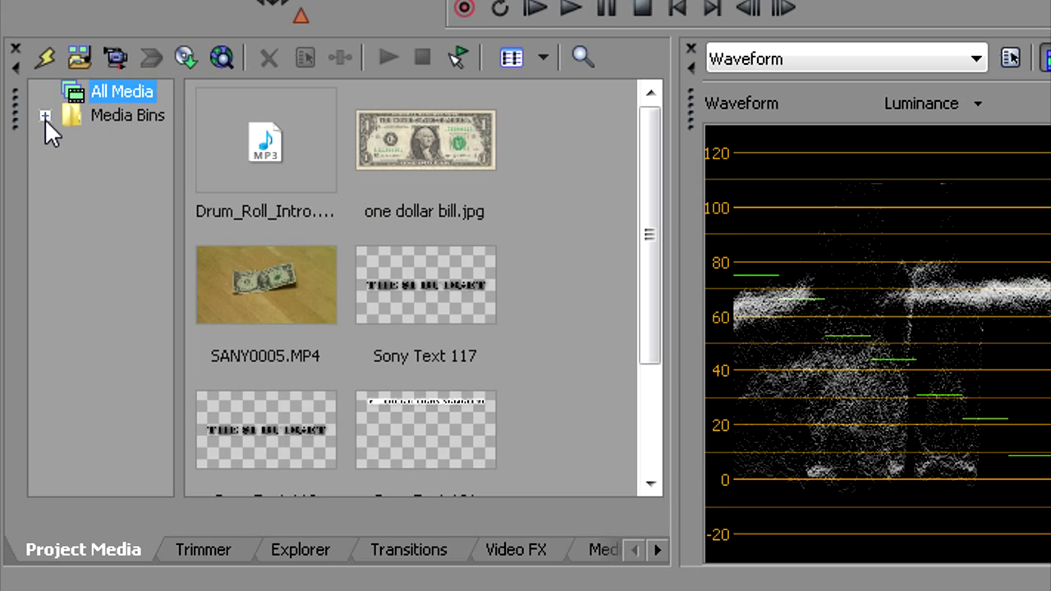
right_click(120, 122)
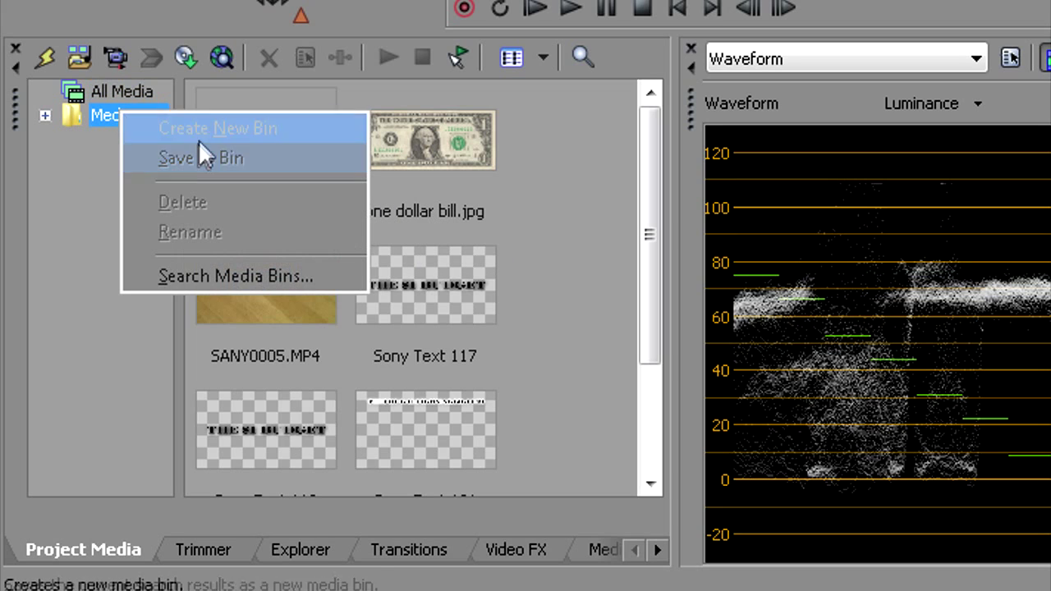
left_click(33, 129)
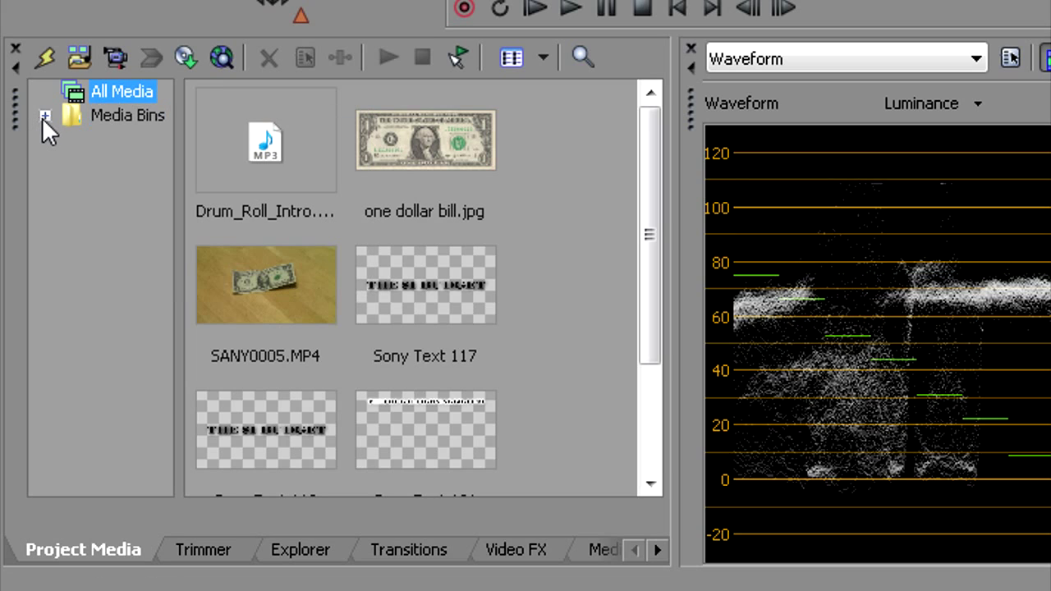
left_click(43, 117)
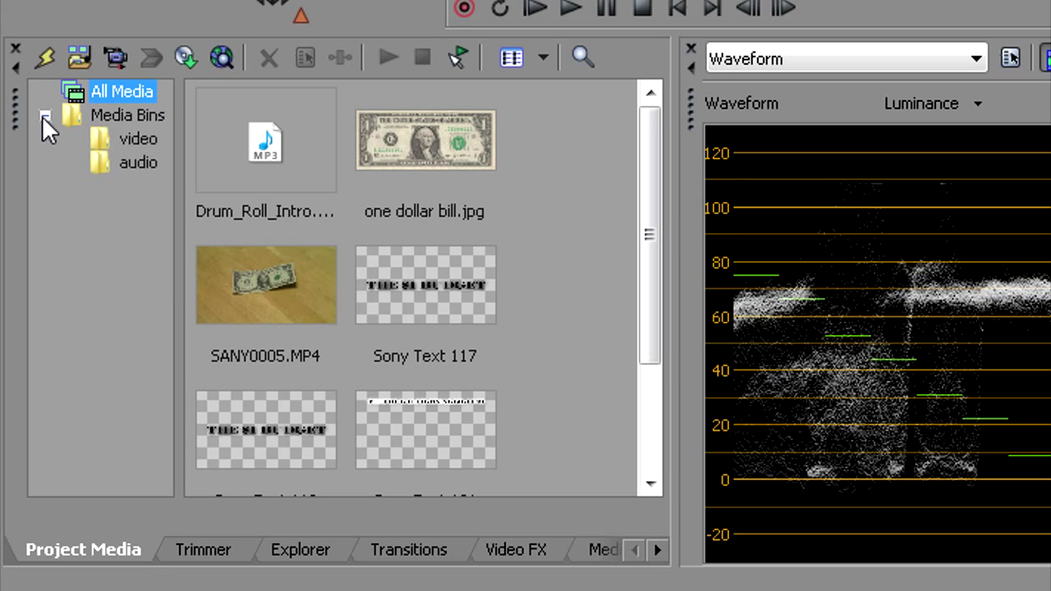
- Browse the Trimmer, Explorer, Transitions and Video FX panels, then return to Project Media
left_click(205, 551)
left_click(299, 551)
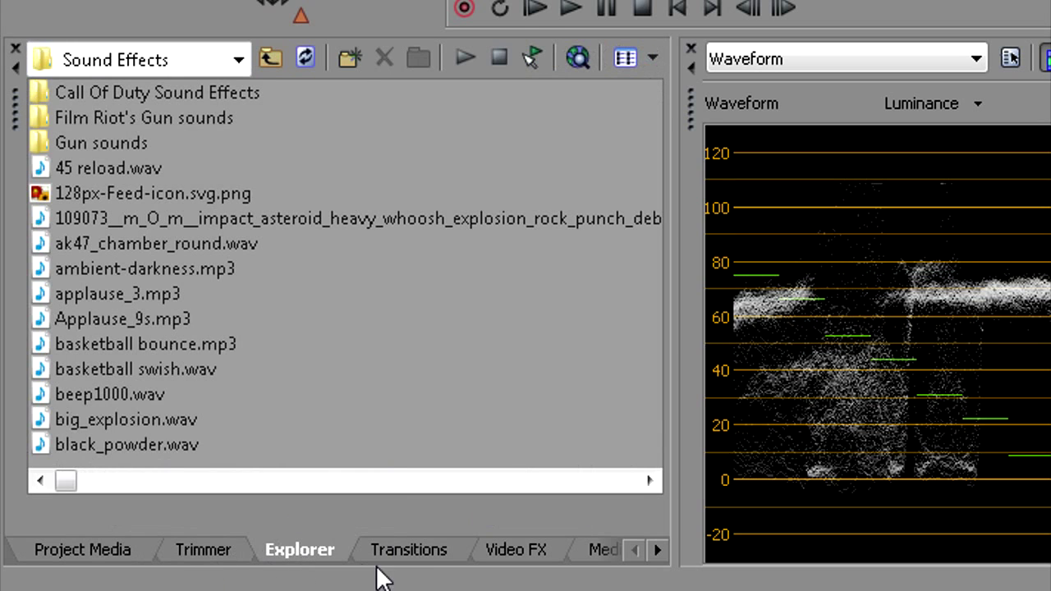
left_click(408, 551)
left_click(485, 554)
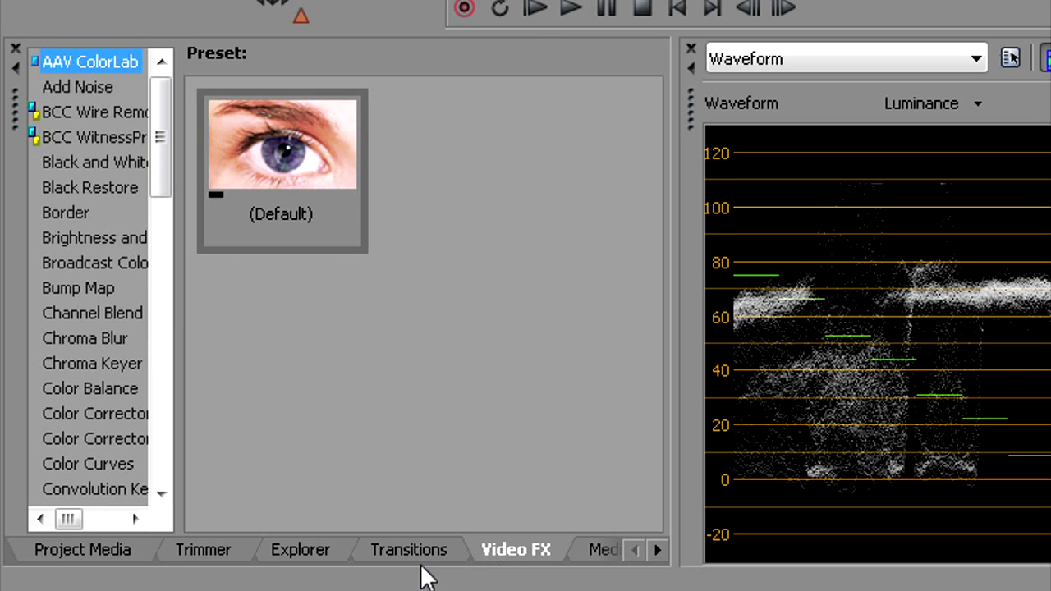
left_click(83, 549)
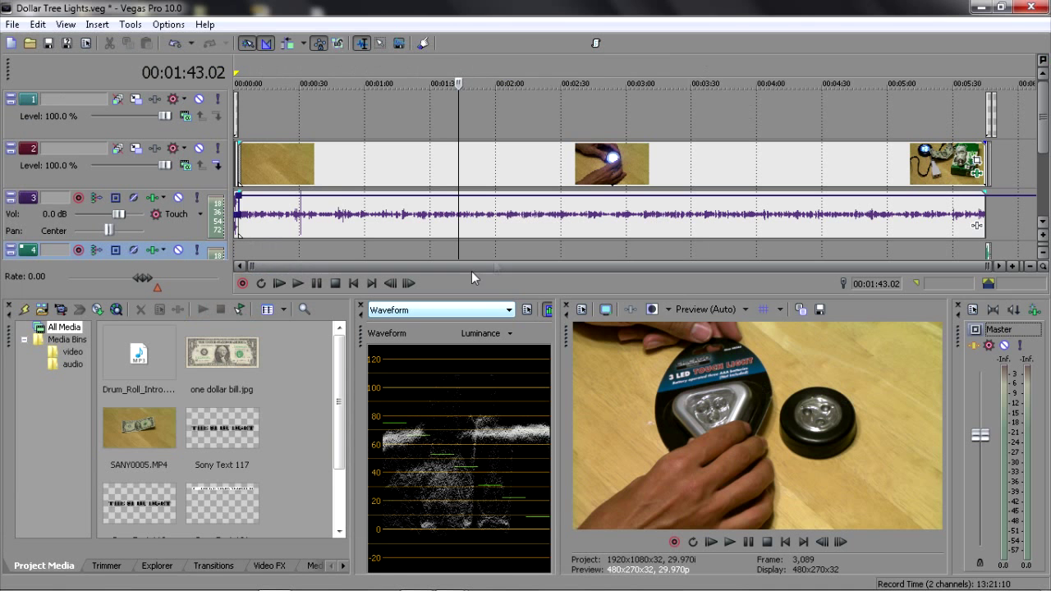